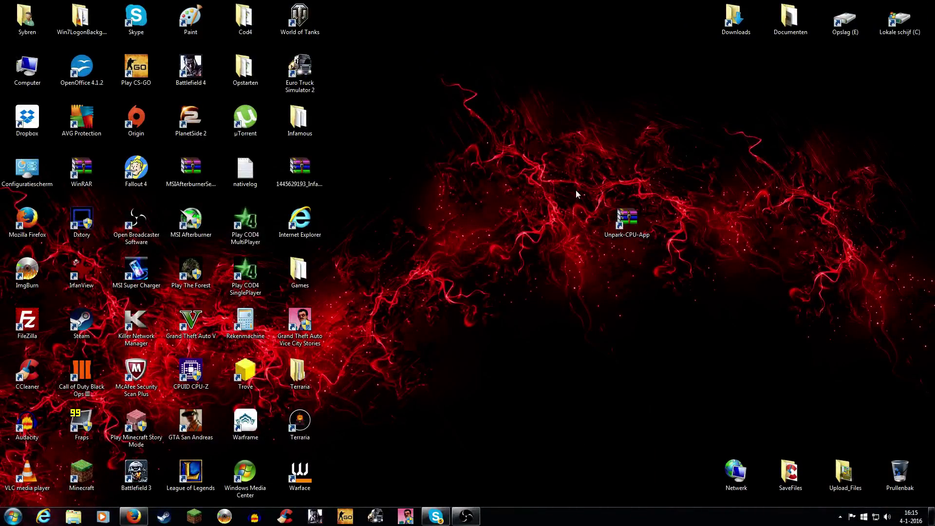
# Step: Deselect the Unpark-CPU-App archive icon on the desktop
pyautogui.moveTo(553, 174); pyautogui.dragTo(674, 268)
pyautogui.moveTo(755, 133); pyautogui.dragTo(570, 273)
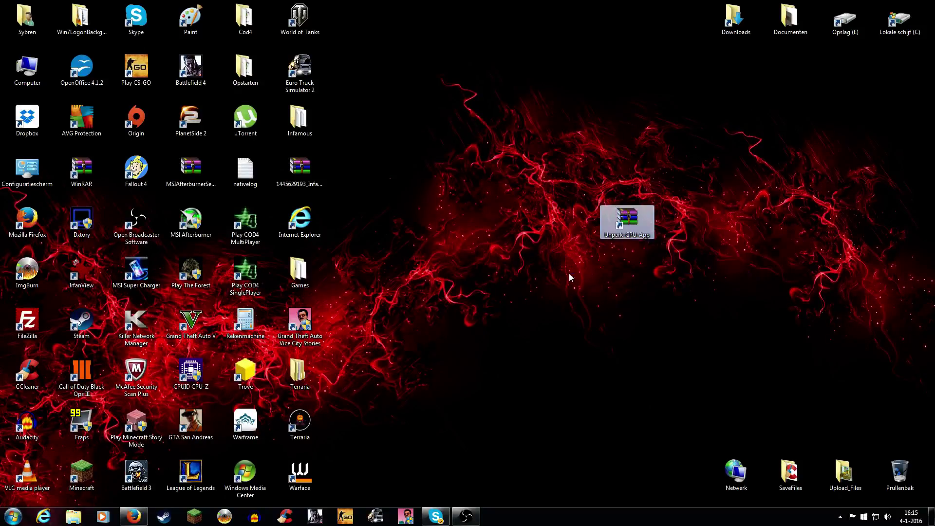
pyautogui.click(569, 273)
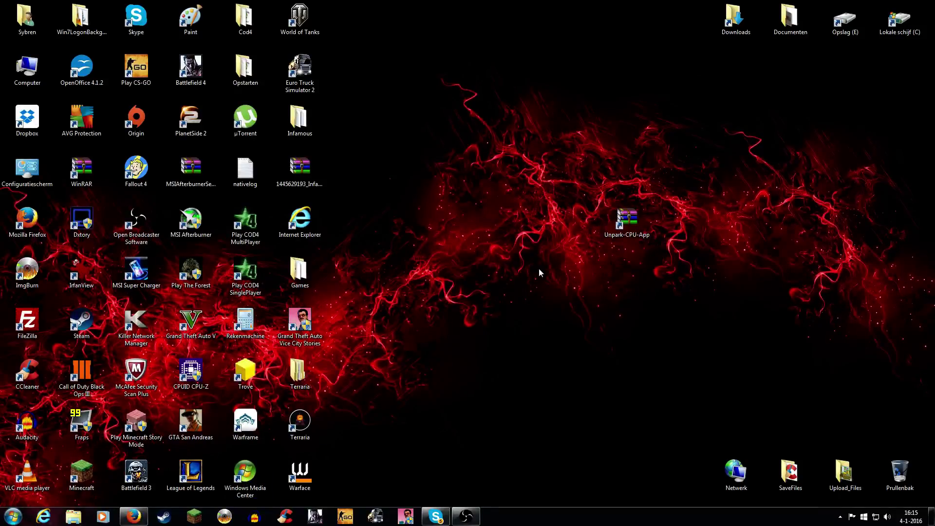
# Step: Open the user's Temp folder with a %temp% Start menu search
pyautogui.click(13, 516)
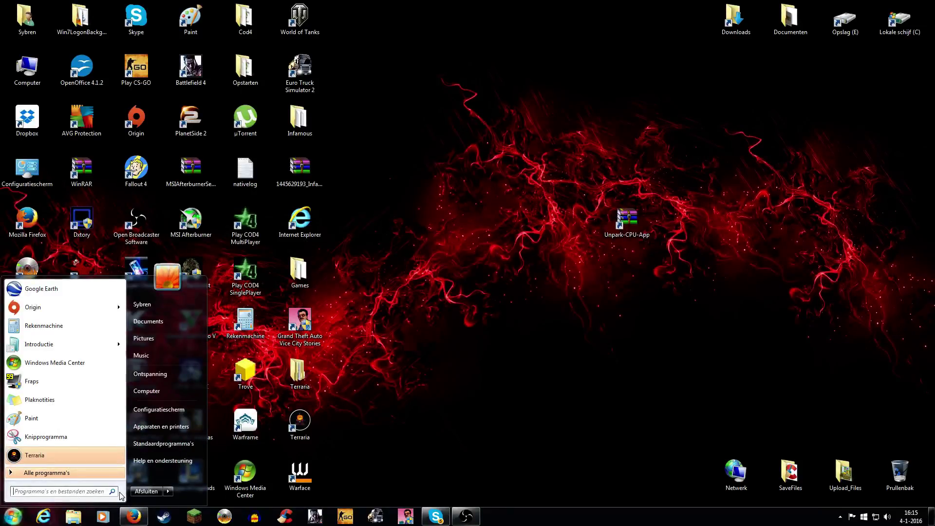
pyautogui.write('%temp')
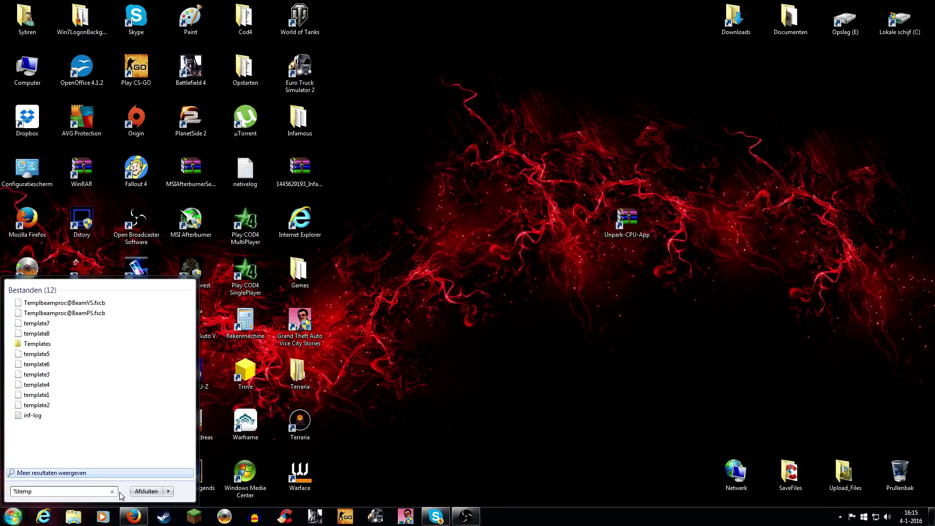
pyautogui.write('%')
pyautogui.press('Return')
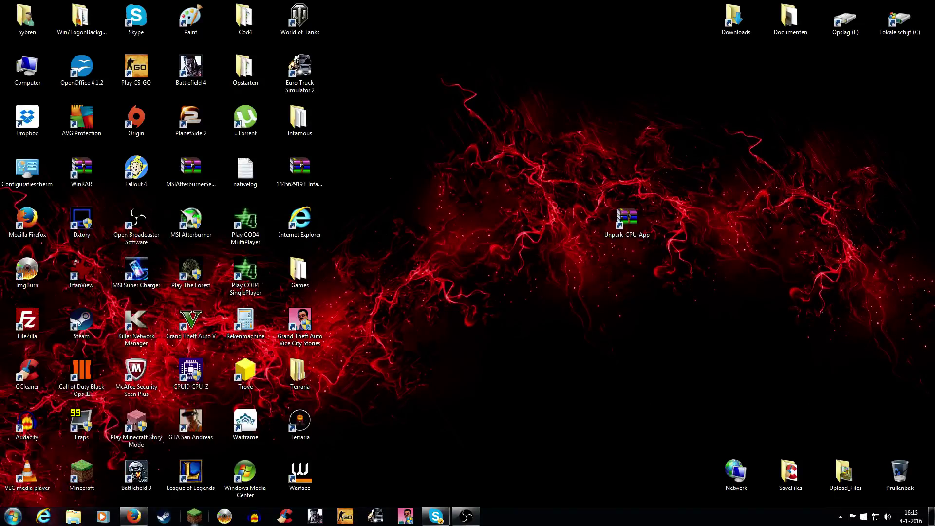
# Step: Delete all Temp items, skip the file still in use, and close the folder
pyautogui.moveTo(463, 239); pyautogui.dragTo(441, 115)
pyautogui.rightClick(629, 139)
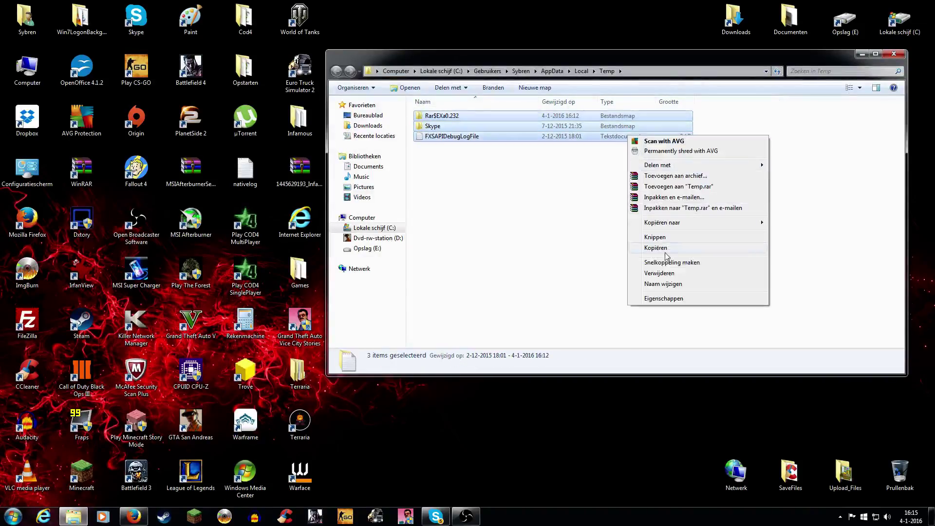
pyautogui.click(664, 273)
pyautogui.click(525, 269)
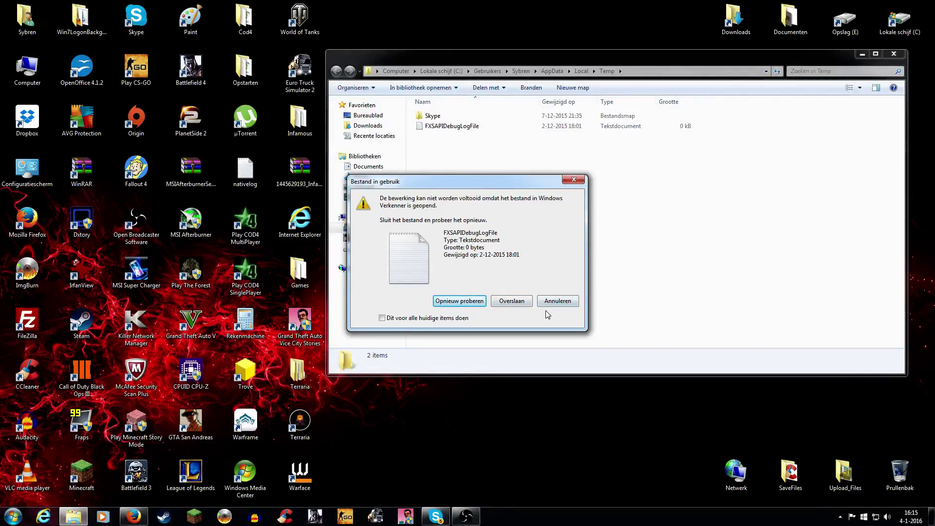
pyautogui.click(557, 300)
pyautogui.click(902, 55)
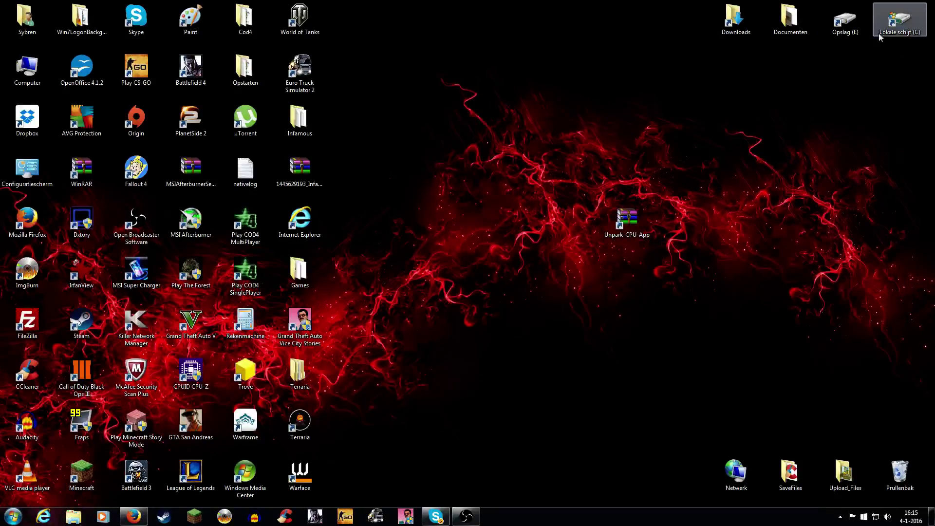
# Step: Open Computer and select the Opslag (E:) drive
pyautogui.click(898, 22)
pyautogui.doubleClick(27, 67)
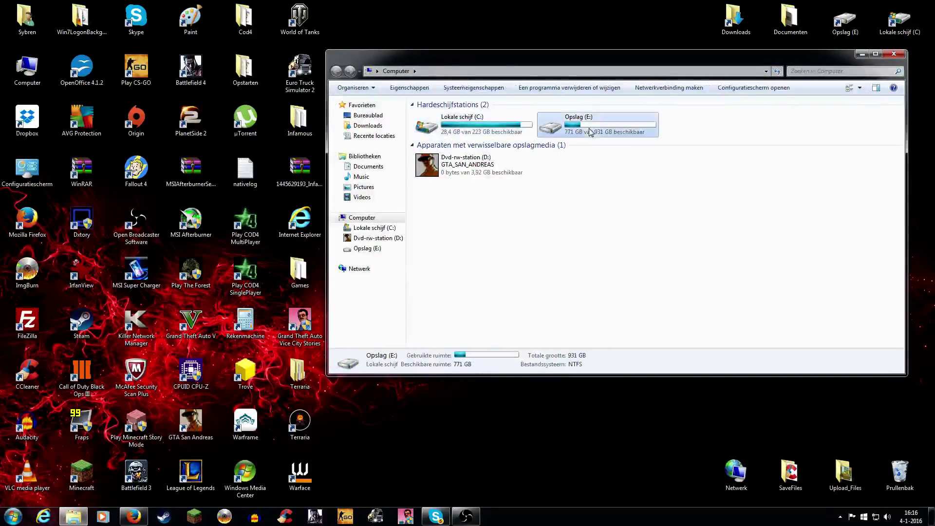
pyautogui.click(562, 134)
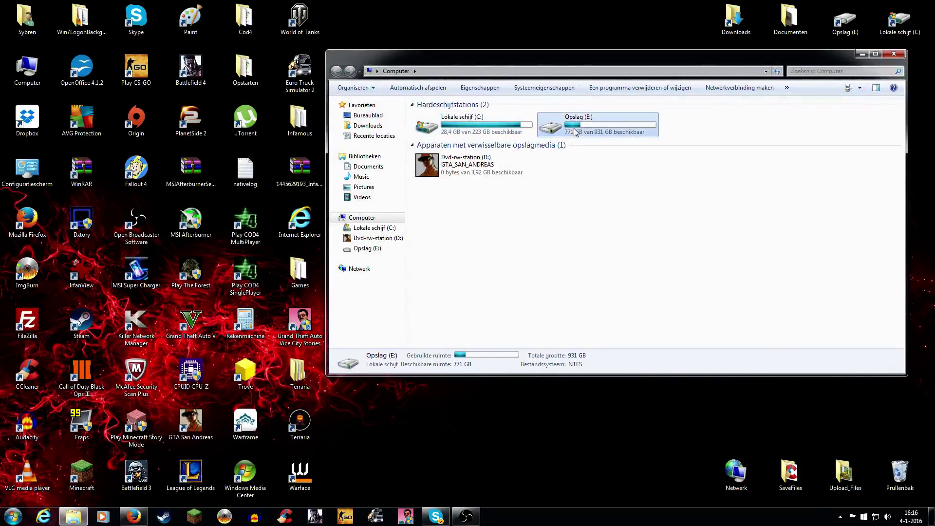
pyautogui.click(466, 134)
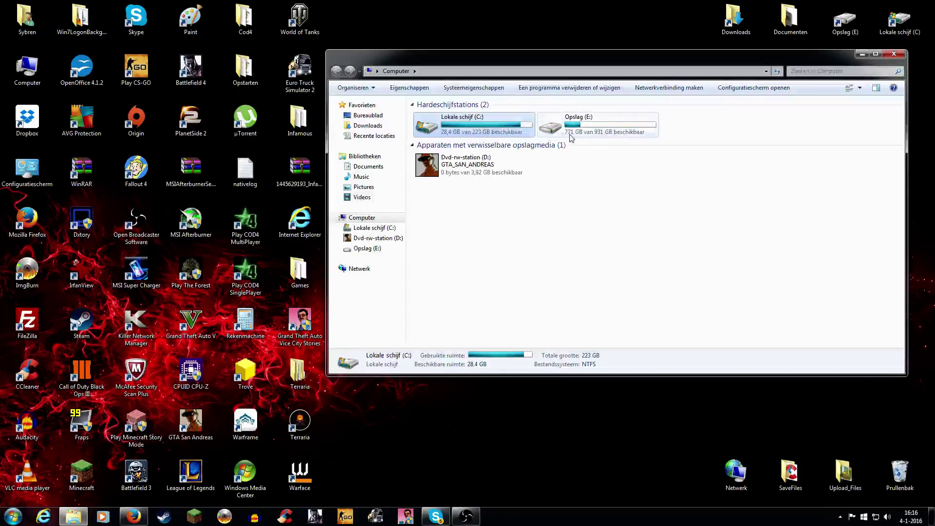
pyautogui.click(597, 124)
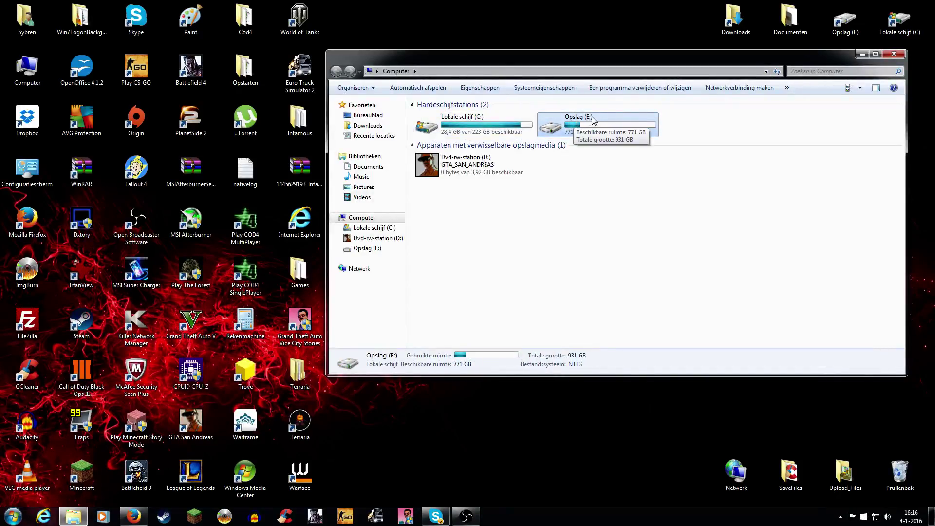
# Step: Run Disk Cleanup from Opslag (E:) properties, which finds 0 bytes, then close both dialogs
pyautogui.rightClick(586, 123)
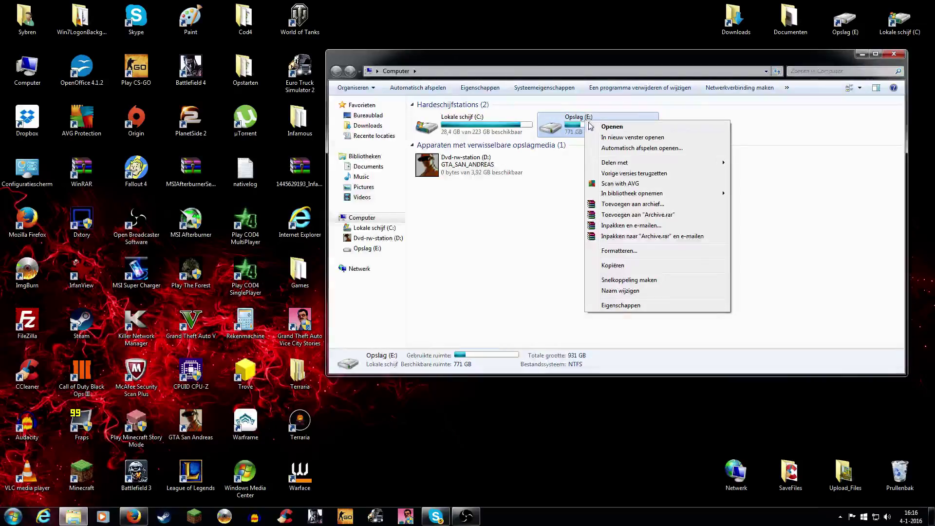
pyautogui.click(623, 305)
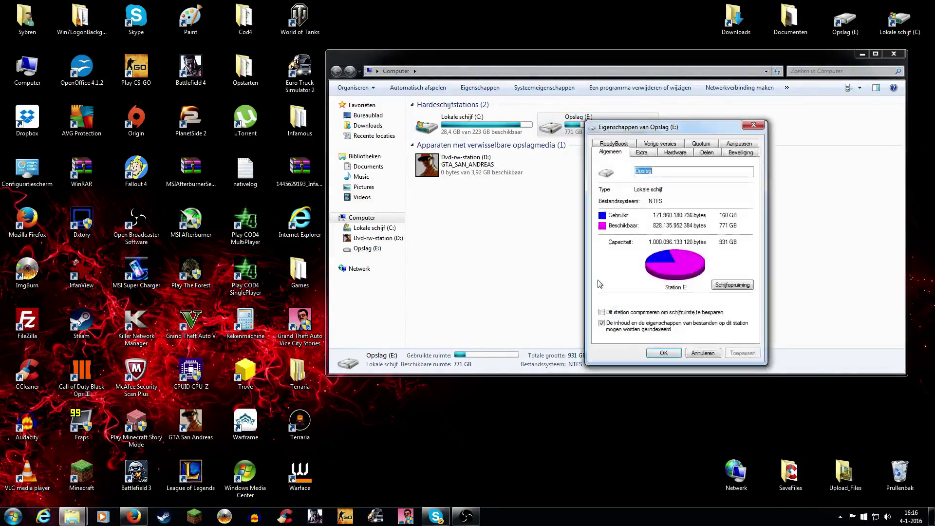
pyautogui.click(721, 288)
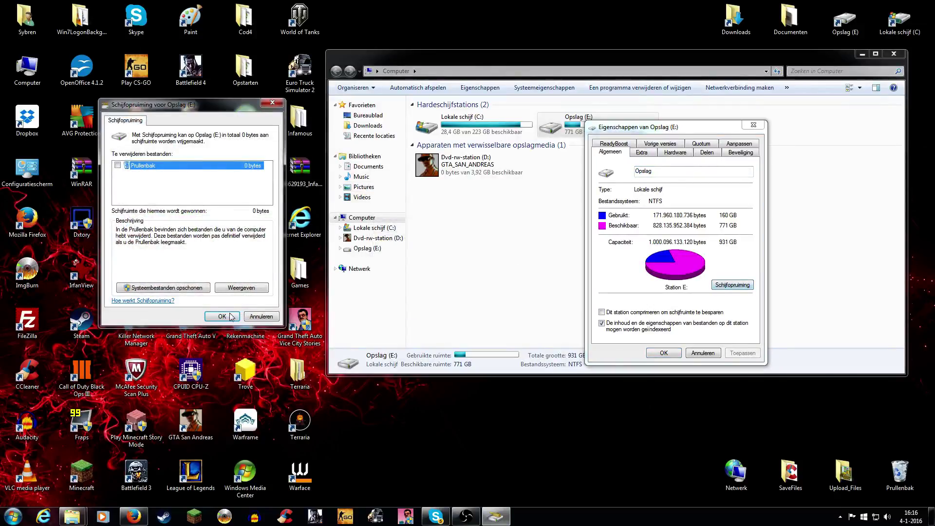
pyautogui.click(272, 103)
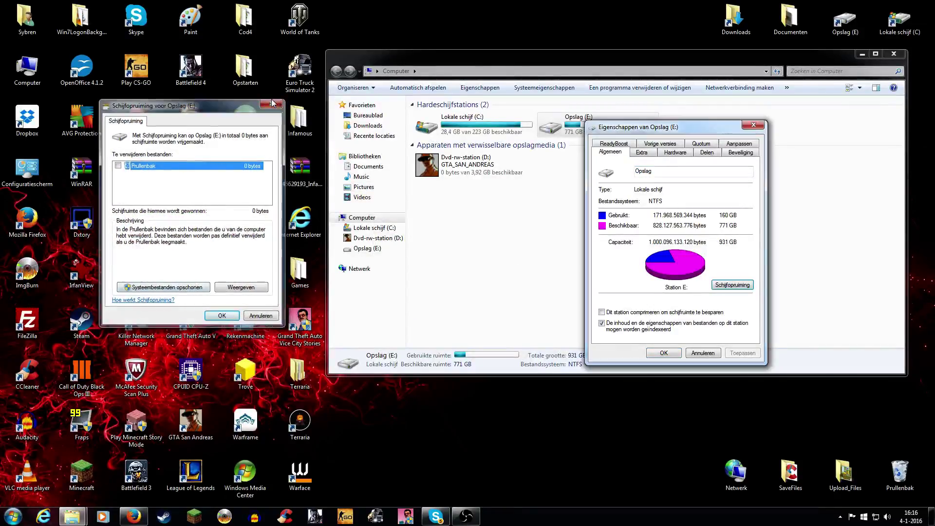
pyautogui.click(753, 127)
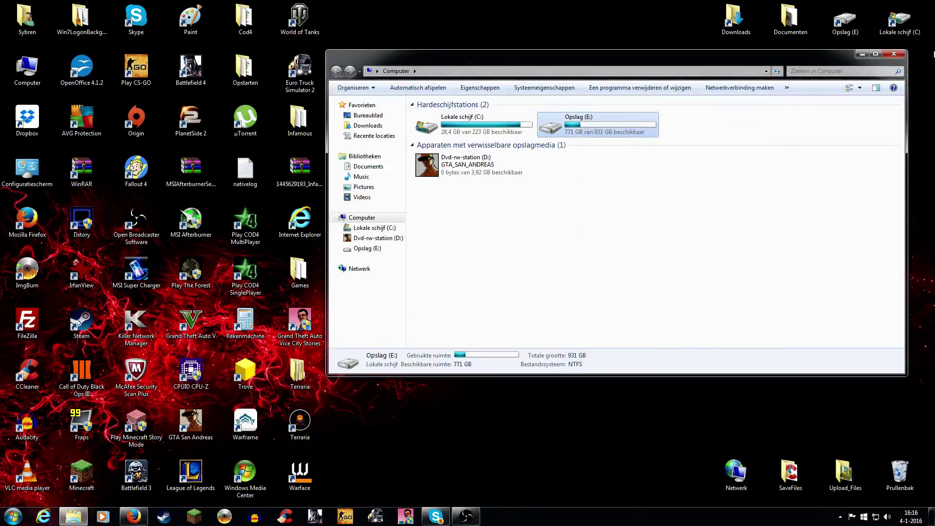
# Step: Close the Computer window and move the Unpark-CPU-App icon lower on the desktop
pyautogui.click(894, 54)
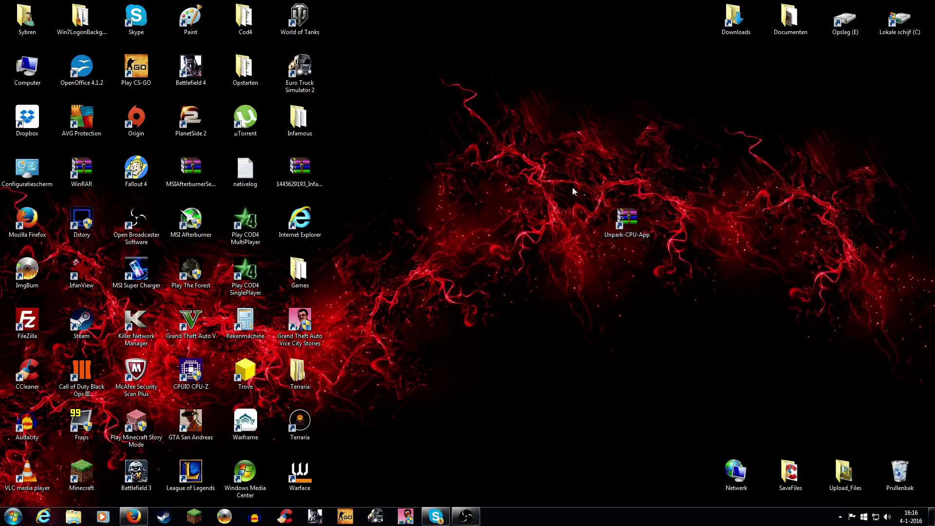
pyautogui.moveTo(628, 218); pyautogui.dragTo(628, 269)
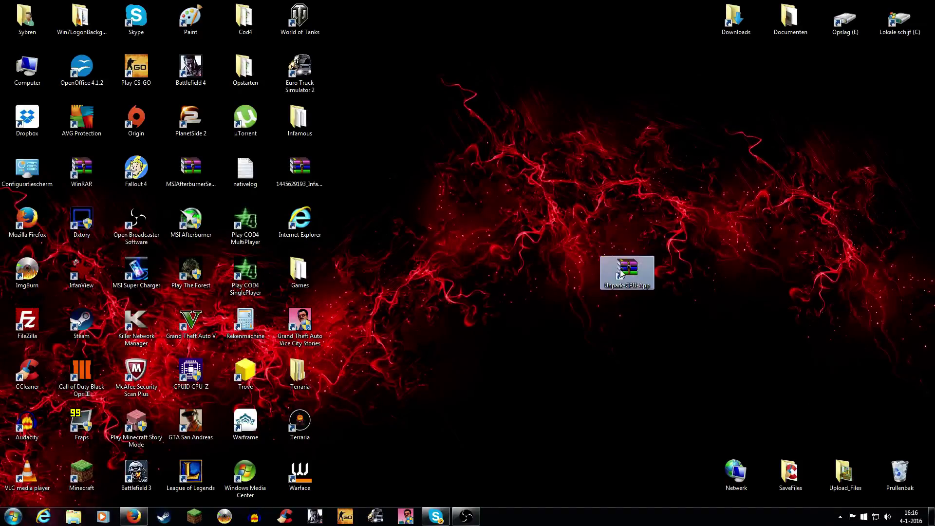
pyautogui.click(674, 246)
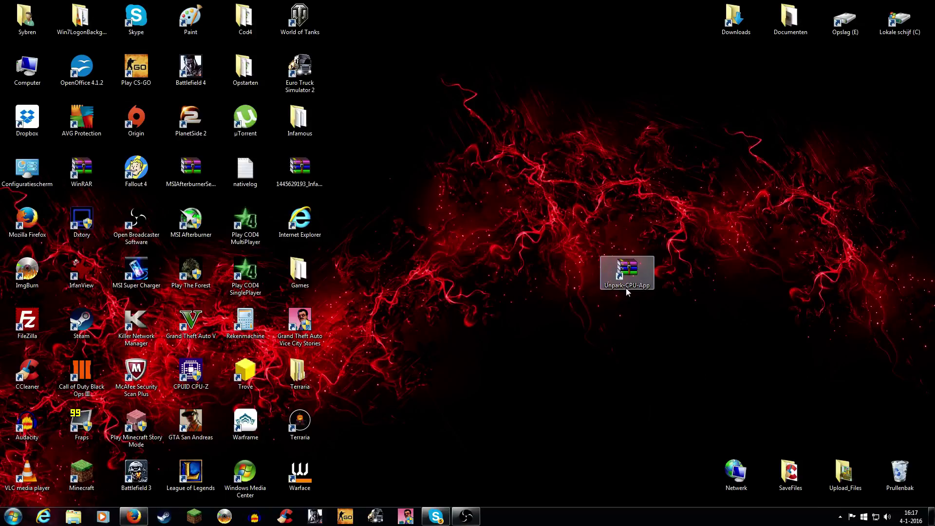
# Step: Launch UnparkCPU.exe from Unpark-CPU-App.zip in WinRAR, then close Manage Parked CPUs and WinRAR
pyautogui.doubleClick(626, 288)
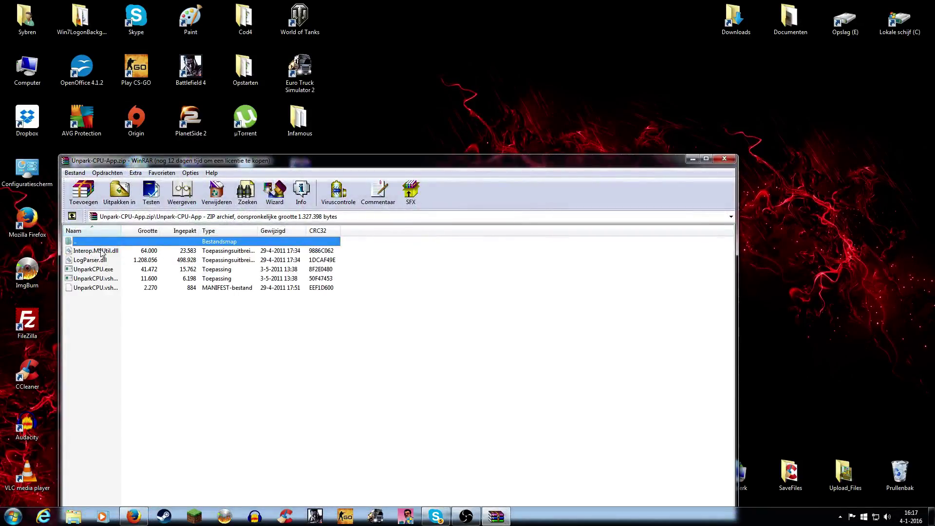
pyautogui.click(93, 294)
pyautogui.click(104, 269)
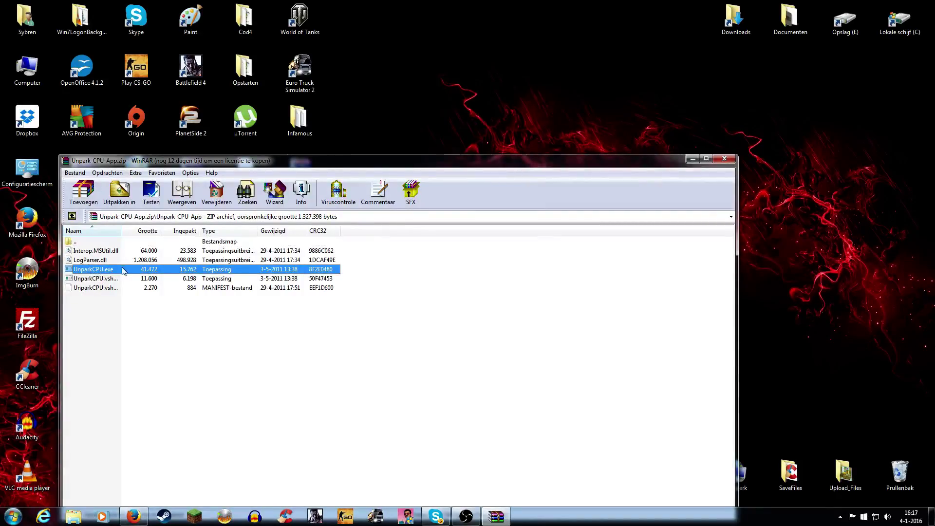
pyautogui.doubleClick(125, 270)
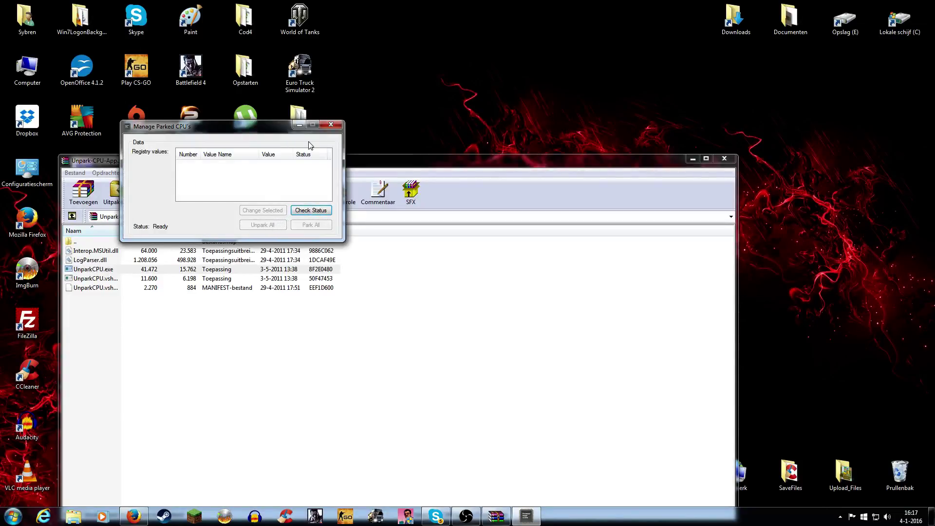
pyautogui.click(328, 125)
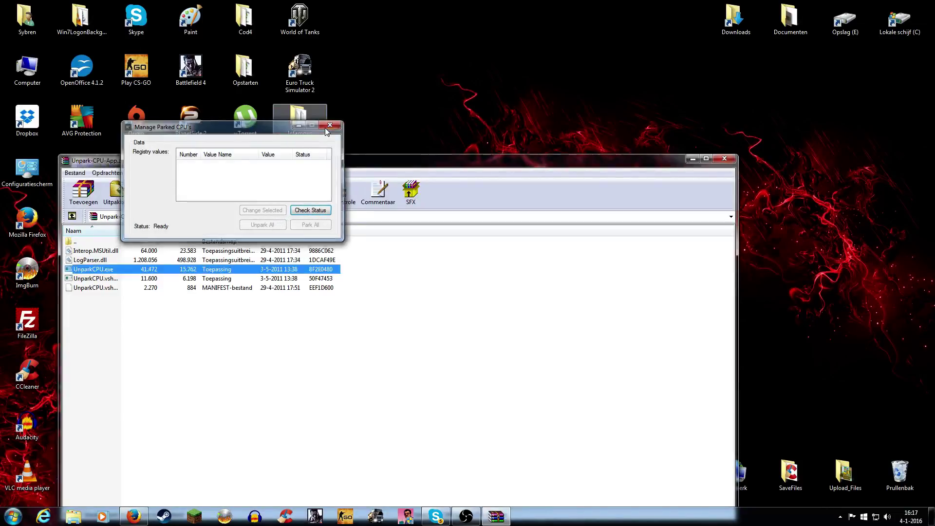
pyautogui.click(725, 159)
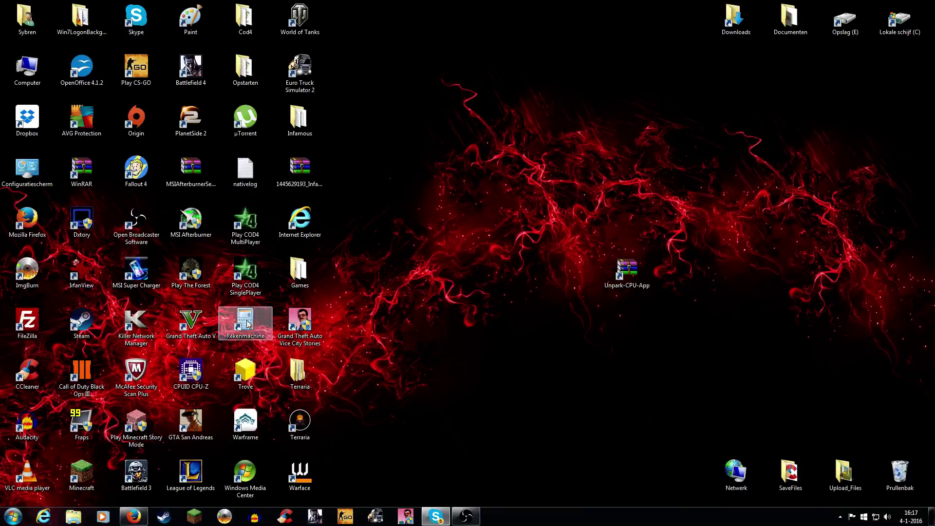
pyautogui.doubleClick(32, 375)
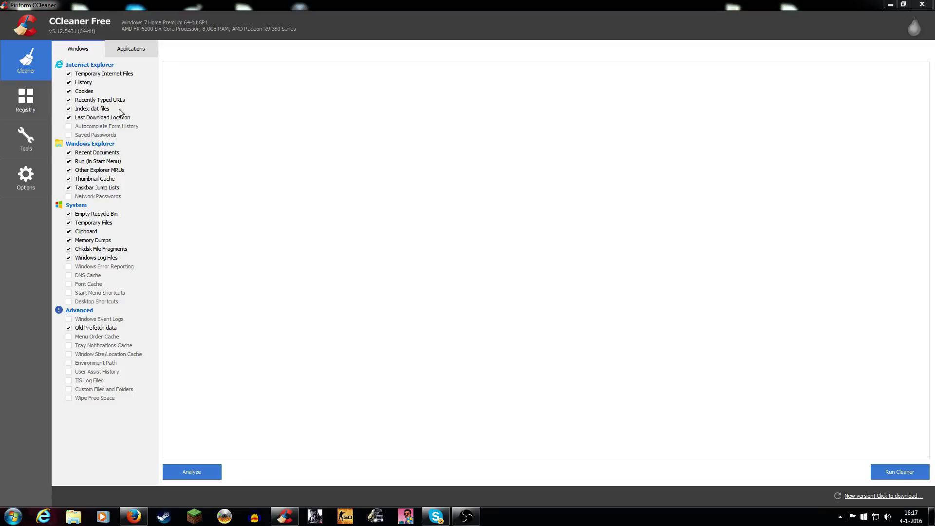
pyautogui.click(91, 365)
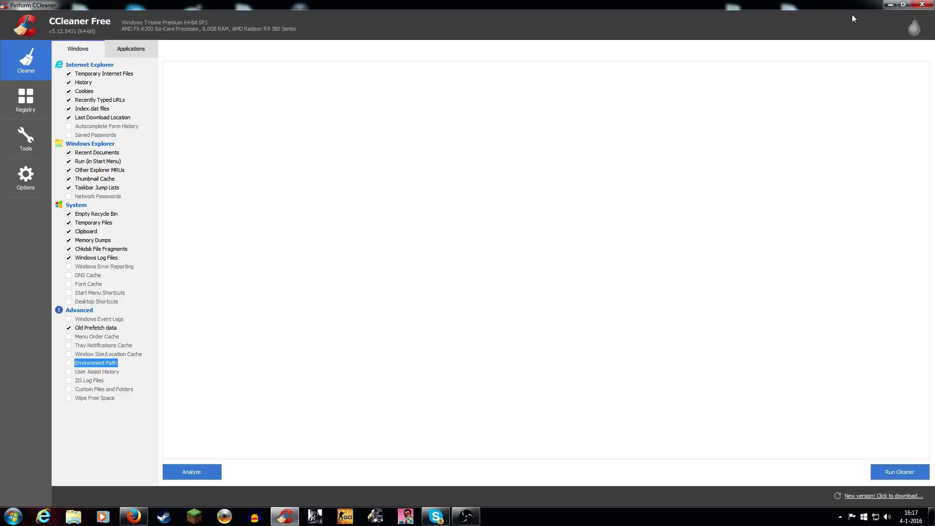
# Step: Close CCleaner and open Energiebeheer power options through a Start search for 'en'
pyautogui.click(922, 4)
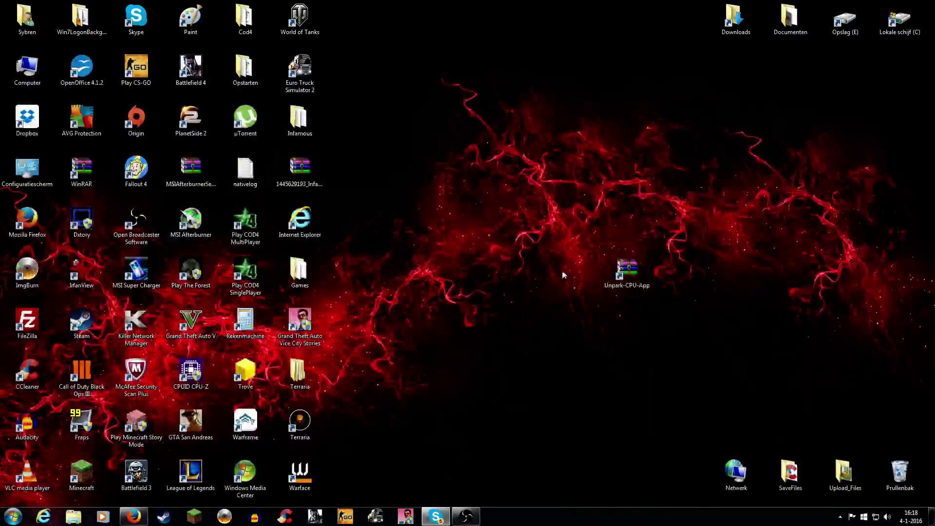
pyautogui.click(13, 516)
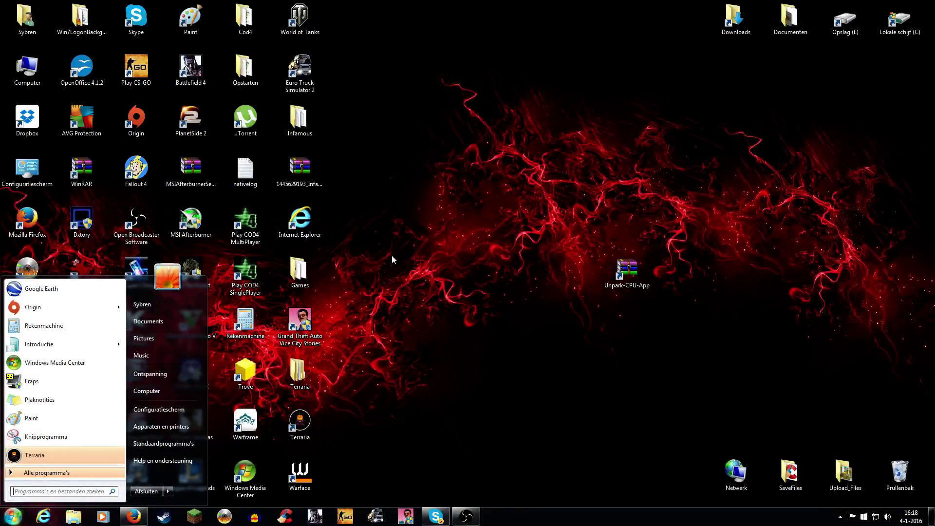
pyautogui.write('ener')
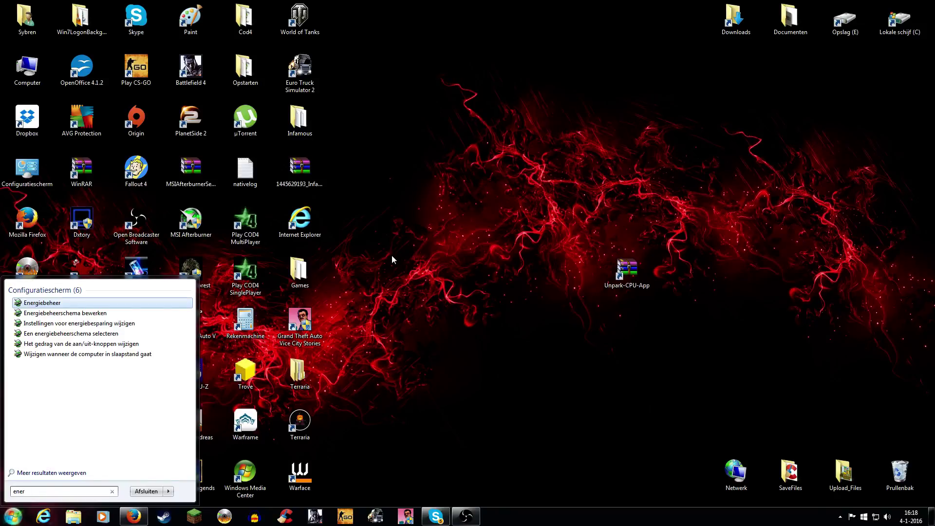
pyautogui.click(322, 166)
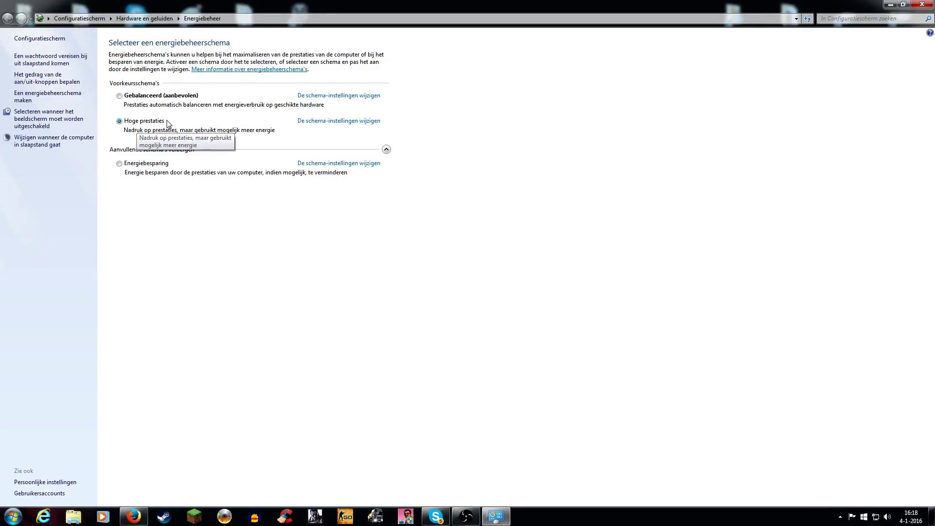
# Step: Select the Hoge prestaties power plan and close Control Panel
pyautogui.click(119, 96)
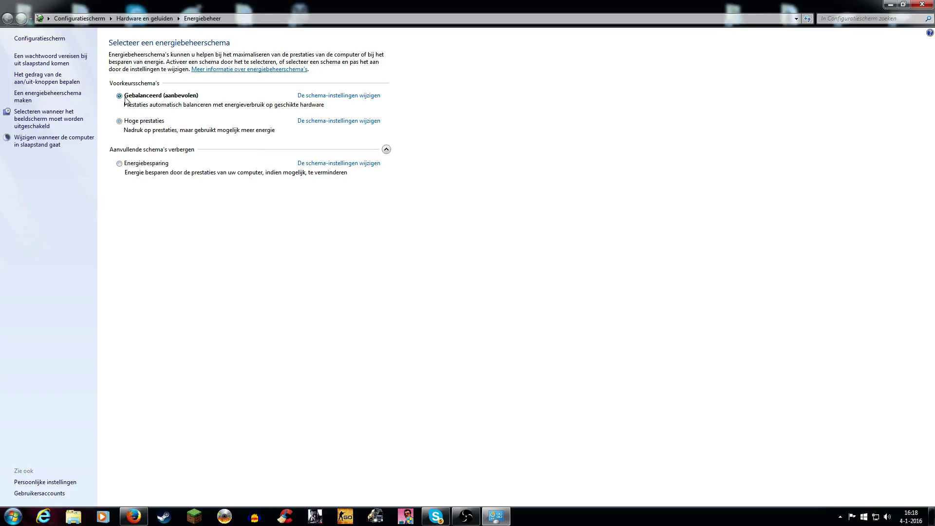
pyautogui.click(119, 121)
pyautogui.click(922, 4)
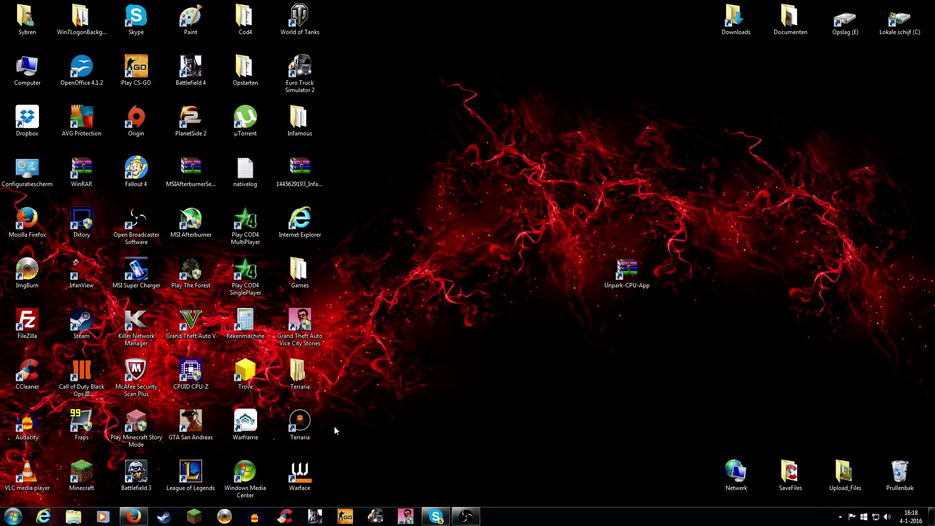
pyautogui.click(133, 516)
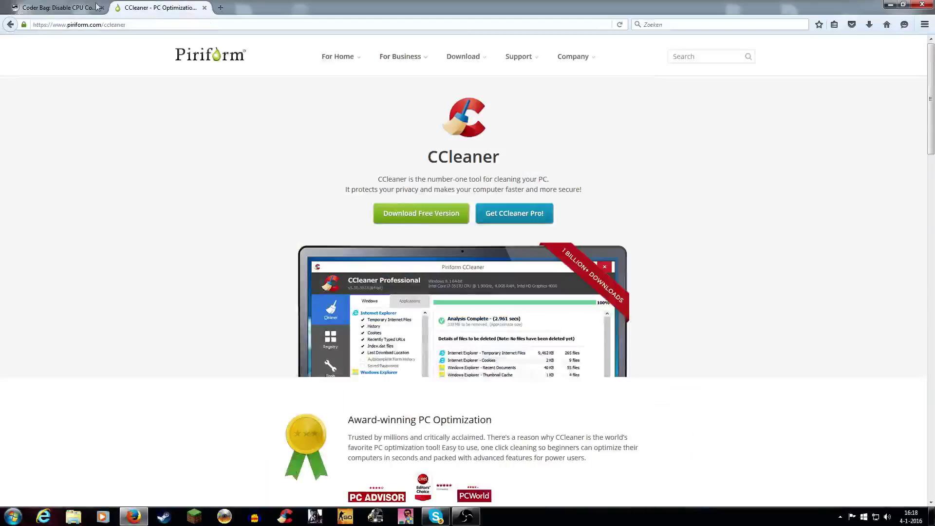
pyautogui.click(71, 10)
pyautogui.click(156, 8)
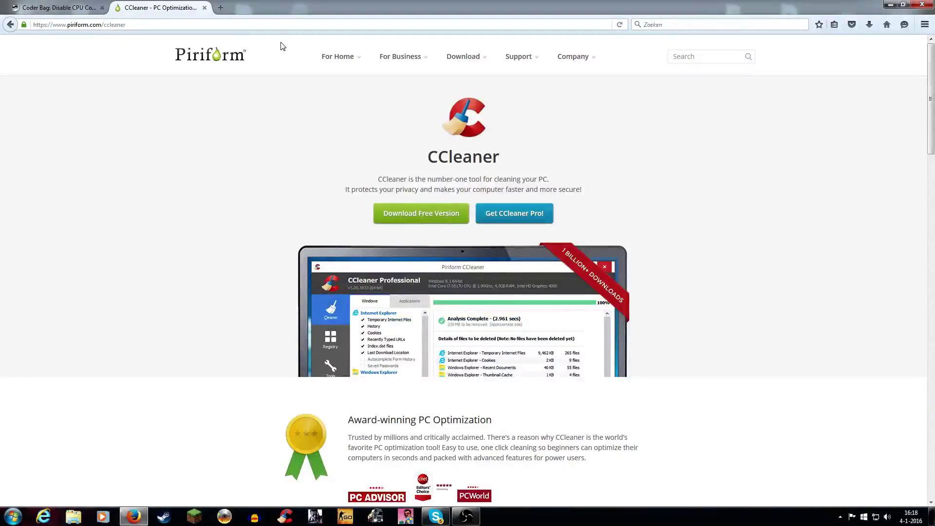